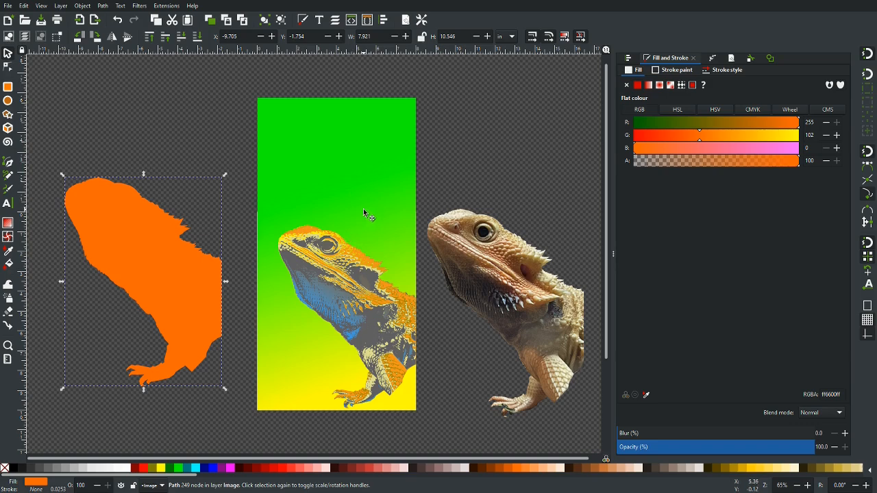
# Draw a white rectangle about 7.8 in wide and 15.2 in high on the empty canvas above the lizard artwork
pyautogui.scroll(5, 348, 202)
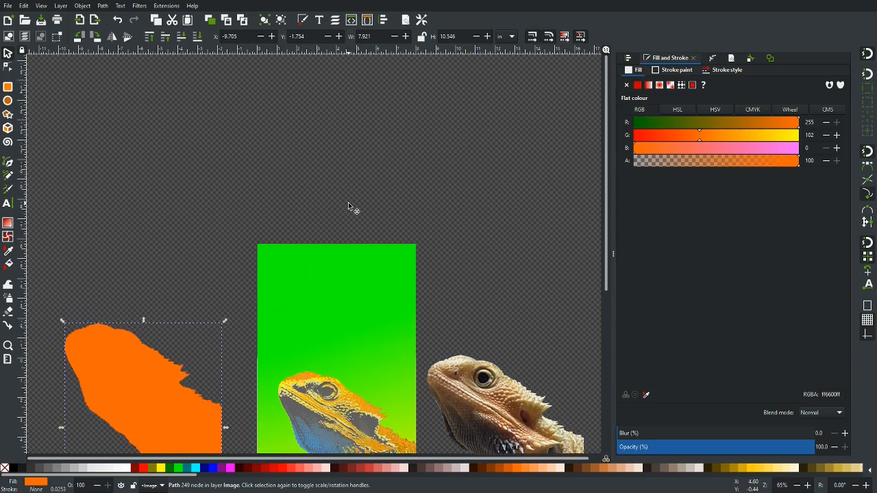
pyautogui.scroll(3, 348, 202)
pyautogui.scroll(-5, 355, 224)
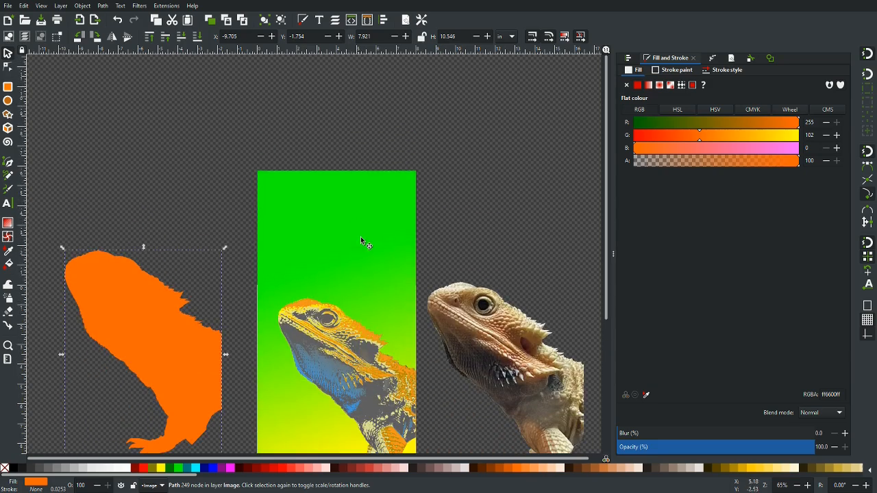
pyautogui.scroll(-2, 331, 232)
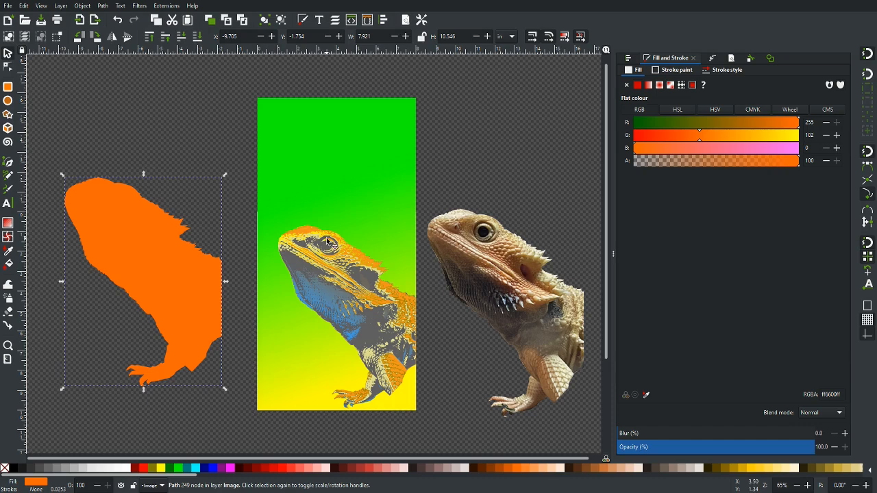
pyautogui.scroll(4, 334, 237)
pyautogui.scroll(6, 334, 237)
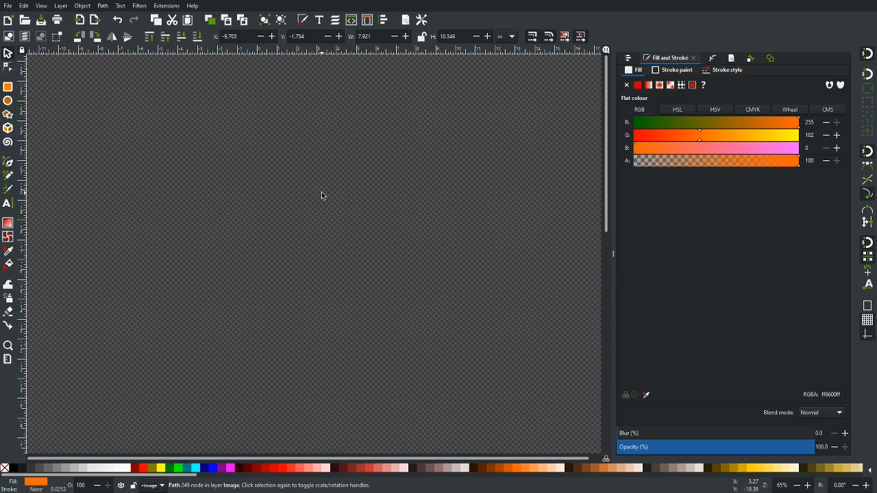
pyautogui.press('r')
pyautogui.moveTo(262, 100); pyautogui.dragTo(416, 402)
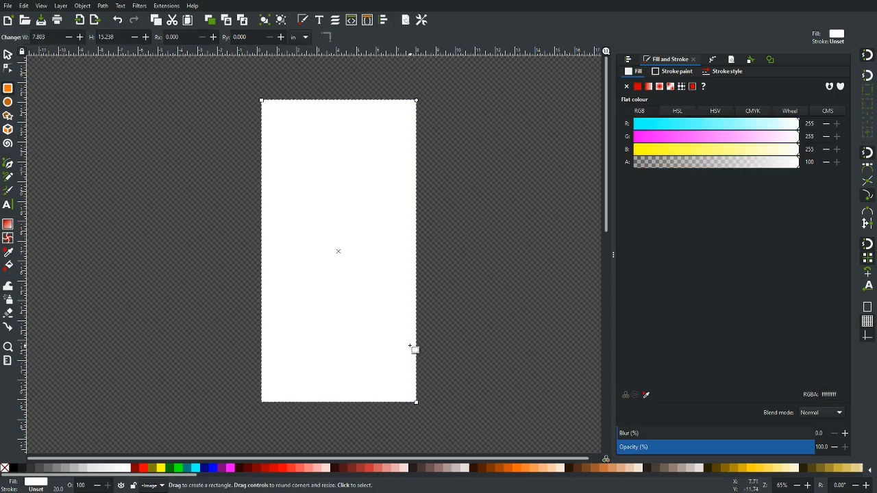
# Apply a vertical linear gradient to the rectangle, starting just above its upper edge, and colour the start stop green (00ff00)
pyautogui.press('g')
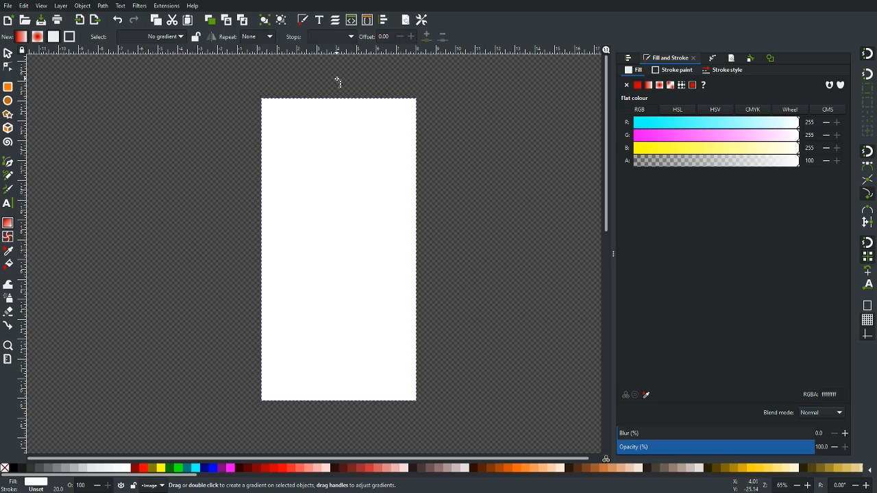
pyautogui.moveTo(336, 80); pyautogui.dragTo(358, 327)
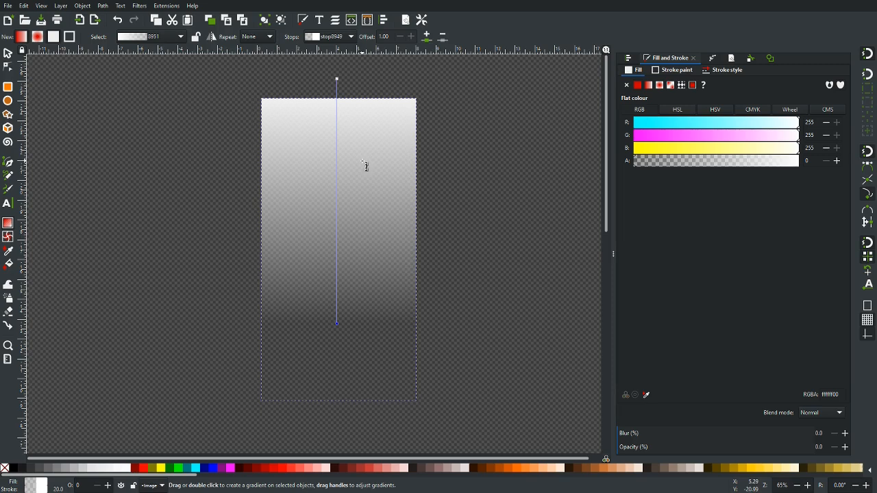
pyautogui.click(336, 80)
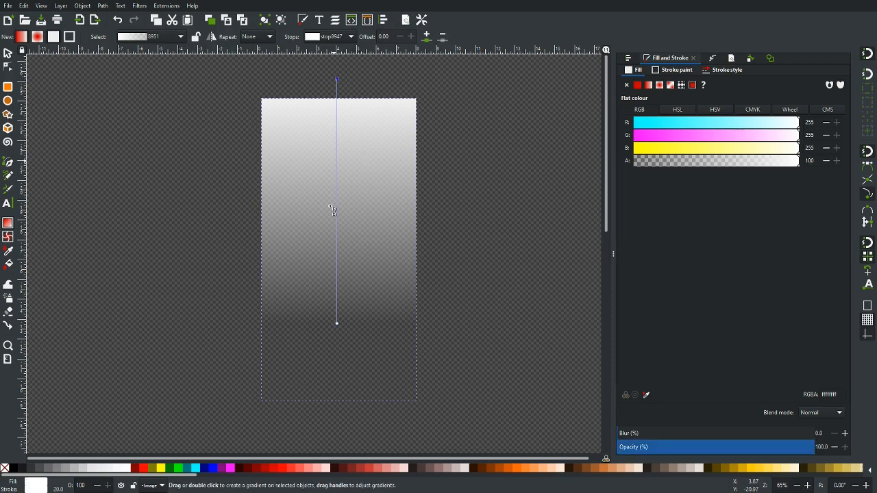
pyautogui.click(177, 470)
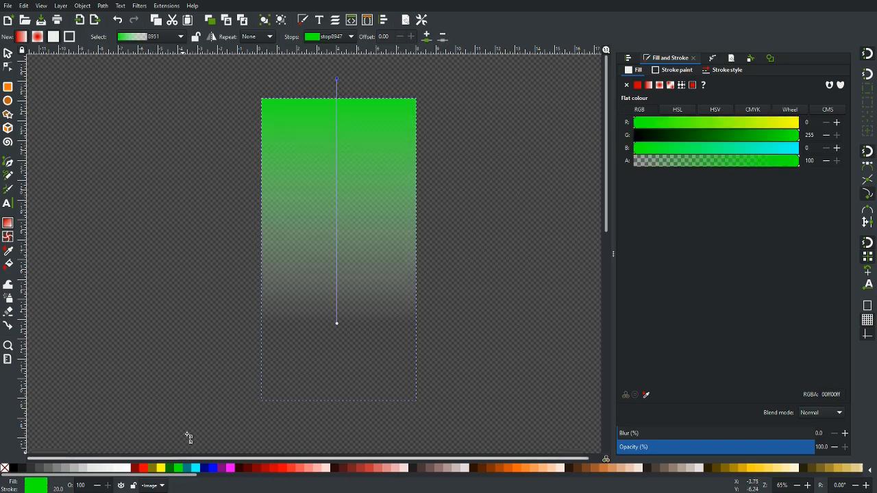
# Colour the gradient's end stop yellow (ffff00) and move both the end and start handles farther down the rectangle
pyautogui.click(337, 326)
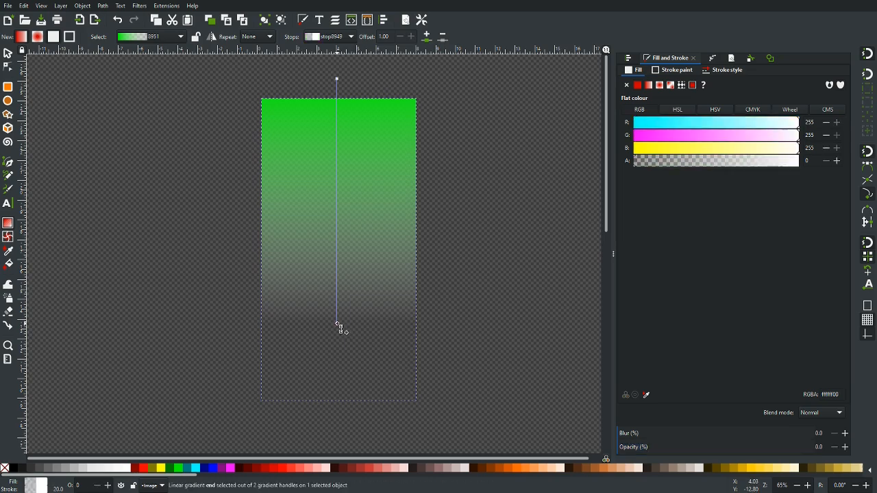
pyautogui.click(161, 468)
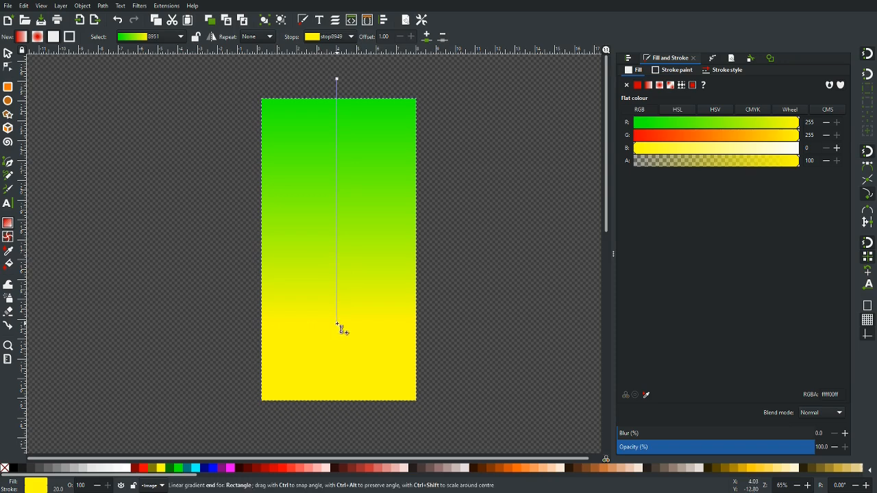
pyautogui.moveTo(337, 323); pyautogui.dragTo(354, 354)
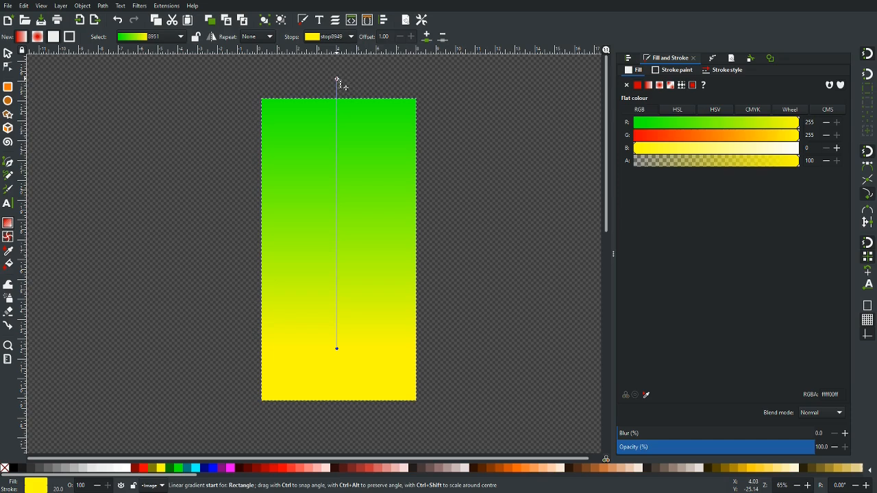
pyautogui.moveTo(337, 79); pyautogui.dragTo(342, 135)
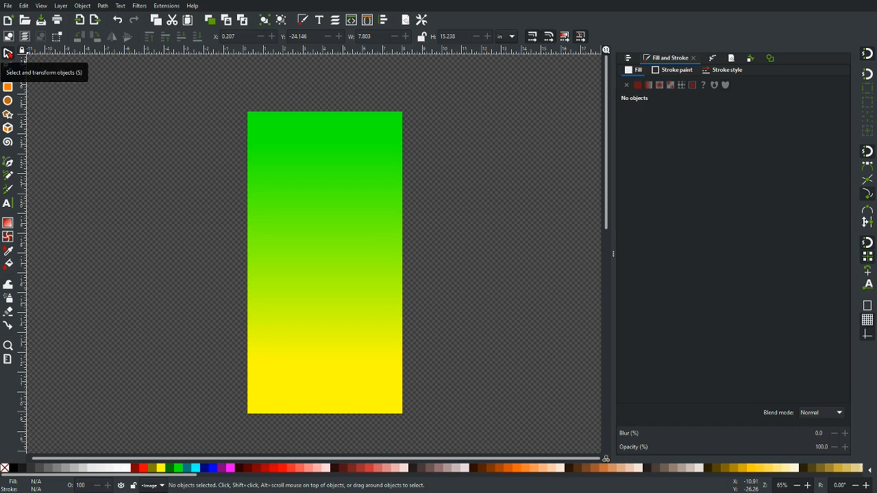
# Insert a middle stop in the rectangle's gradient and colour it cyan (00ffff)
pyautogui.click(306, 244)
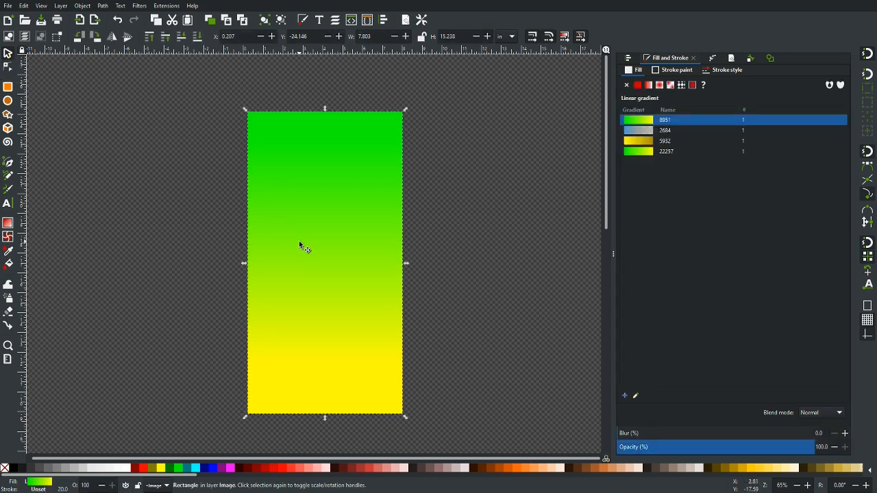
pyautogui.press('g')
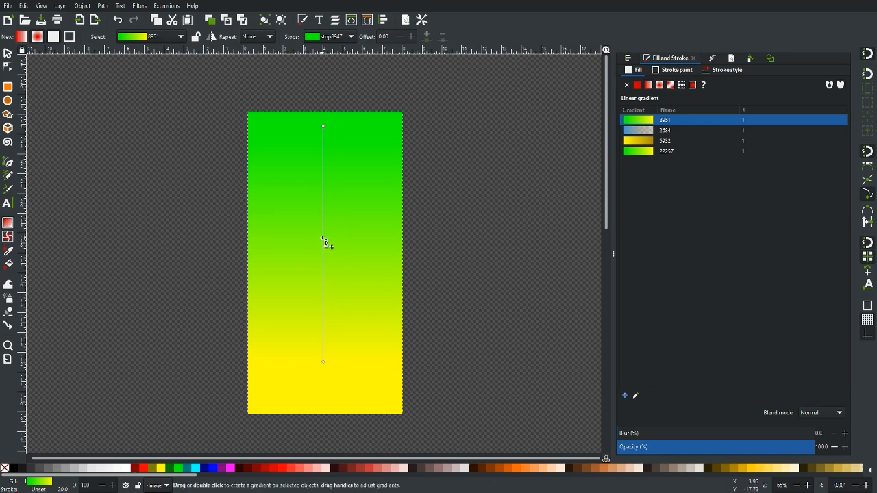
pyautogui.click(323, 129)
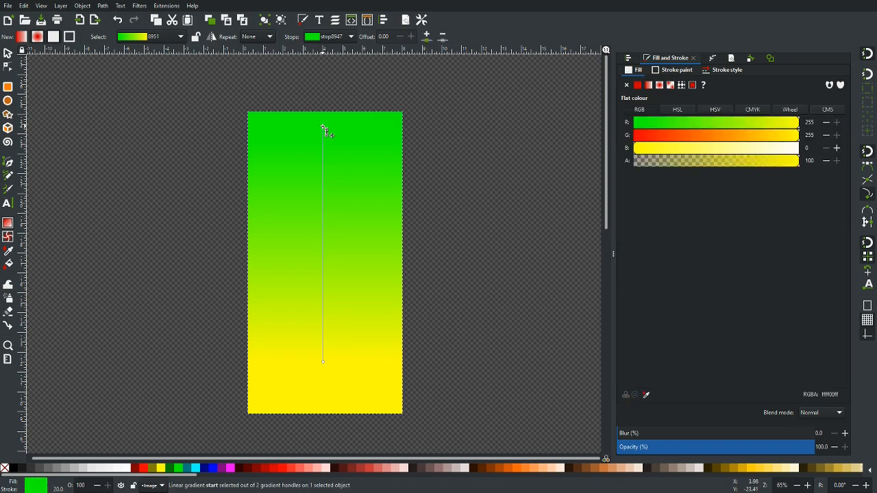
pyautogui.click(426, 36)
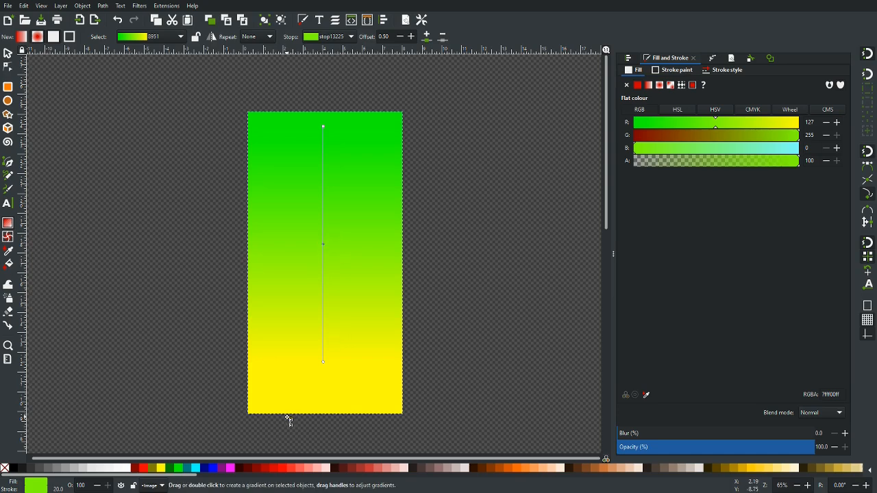
pyautogui.click(197, 467)
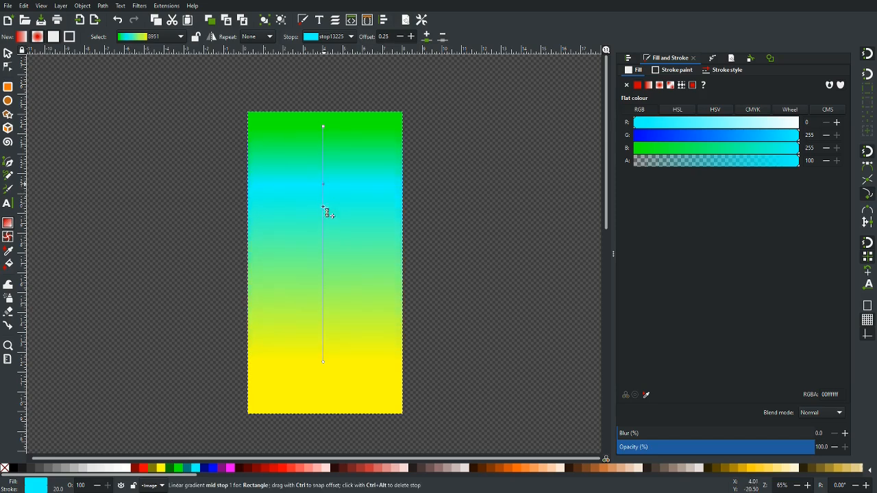
# Reposition the cyan stop to about offset 0.46 and move the green start handle slightly lower
pyautogui.moveTo(323, 245); pyautogui.dragTo(323, 262)
pyautogui.moveTo(326, 292); pyautogui.dragTo(326, 237)
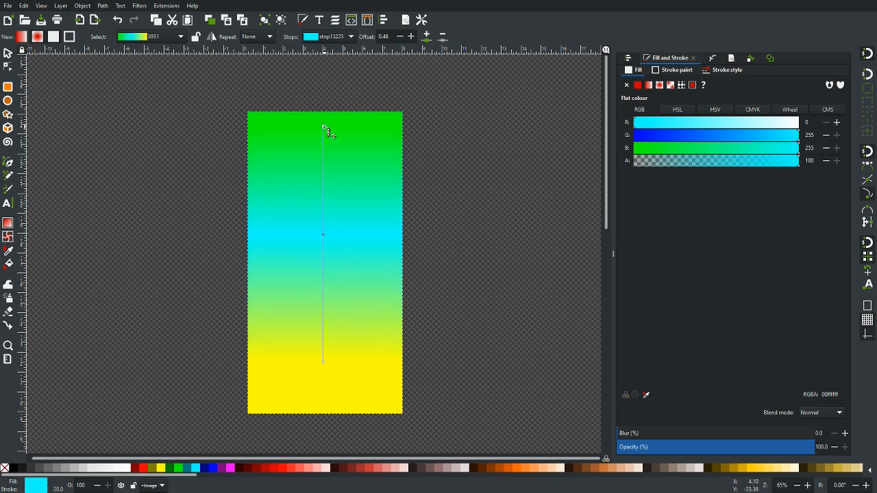
pyautogui.moveTo(322, 140)
pyautogui.mouseDown()
pyautogui.moveTo(327, 221)
pyautogui.moveTo(323, 141)
pyautogui.mouseUp()
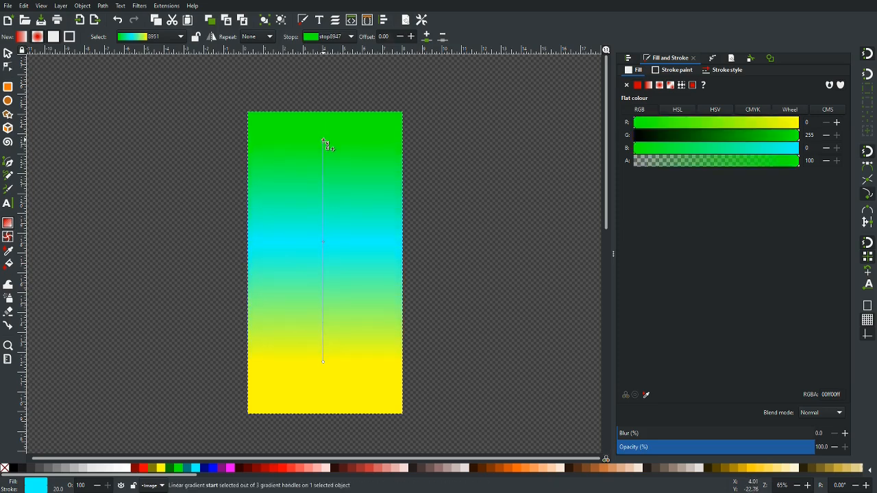
# Delete the cyan middle stop from the rectangle's gradient
pyautogui.click(324, 243)
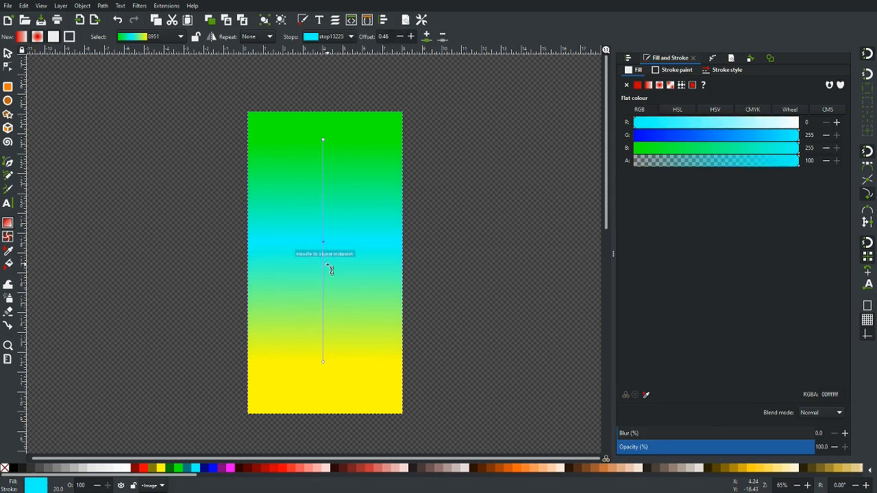
pyautogui.click(443, 36)
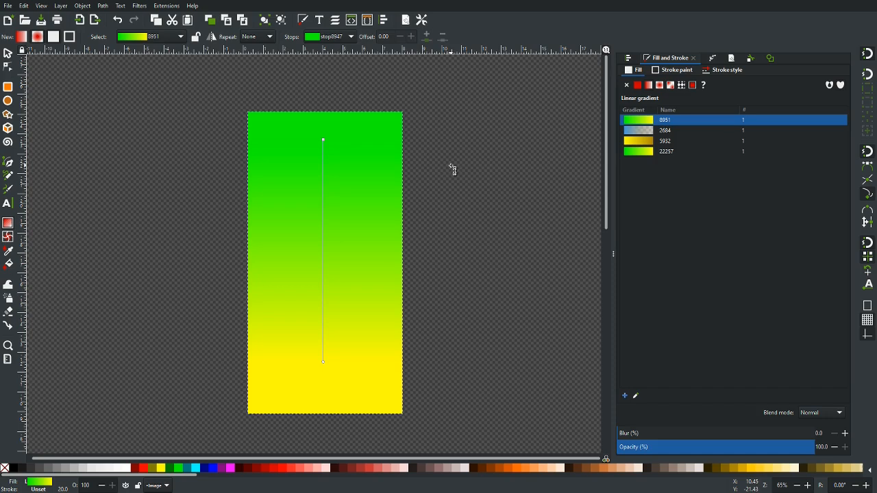
# Insert three intermediate stops in the rectangle's gradient and move the first two up to about offsets 0.20 and 0.51
pyautogui.click(323, 141)
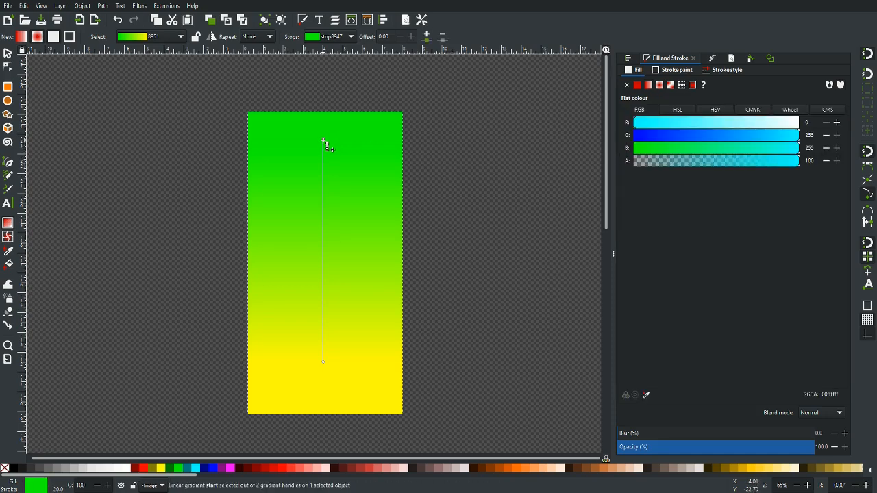
pyautogui.click(426, 35)
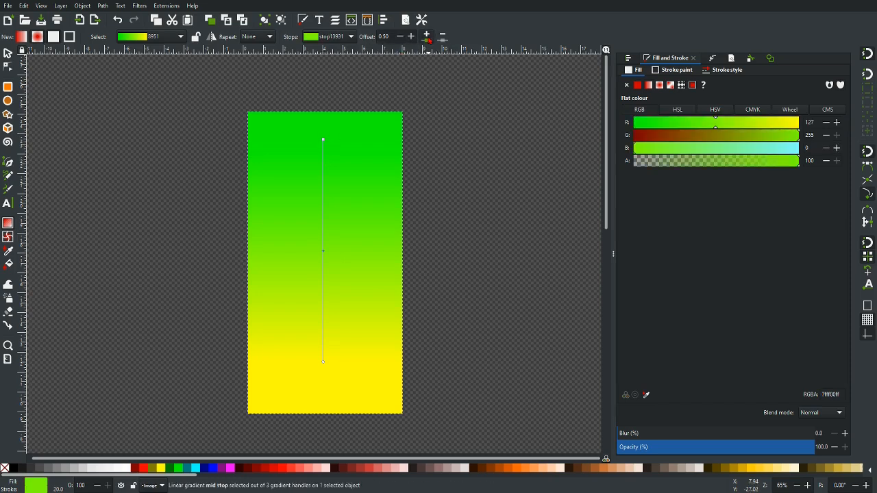
pyautogui.click(426, 35)
pyautogui.click(426, 35)
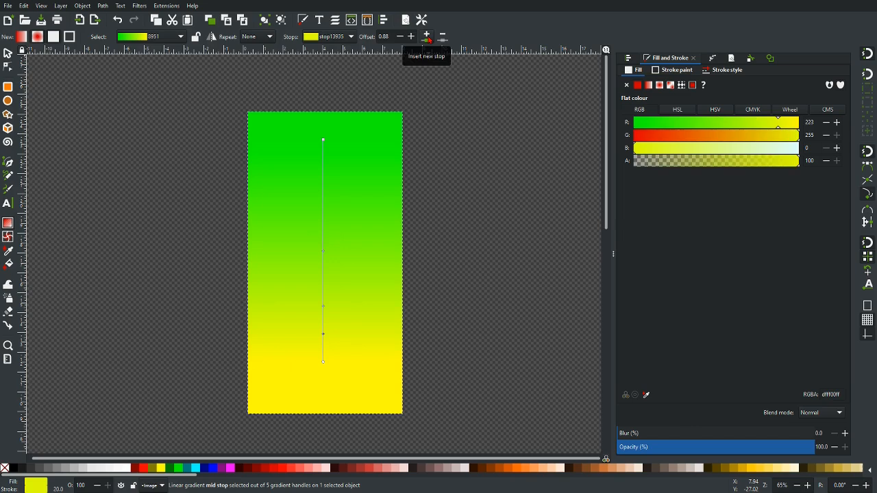
pyautogui.moveTo(322, 252); pyautogui.dragTo(323, 184)
pyautogui.moveTo(322, 306); pyautogui.dragTo(323, 252)
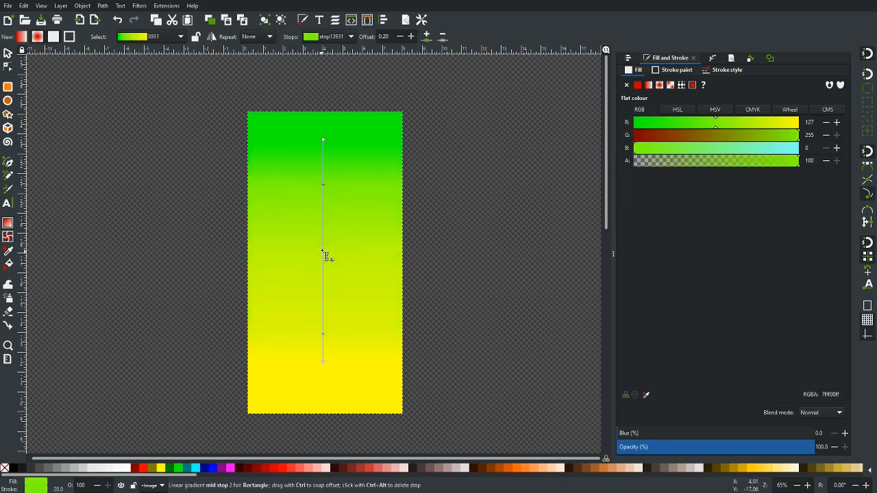
# Colour the three intermediate gradient stops fuchsia (FF00FF), olive (808000) and red, in order from top to bottom
pyautogui.click(323, 184)
pyautogui.click(231, 468)
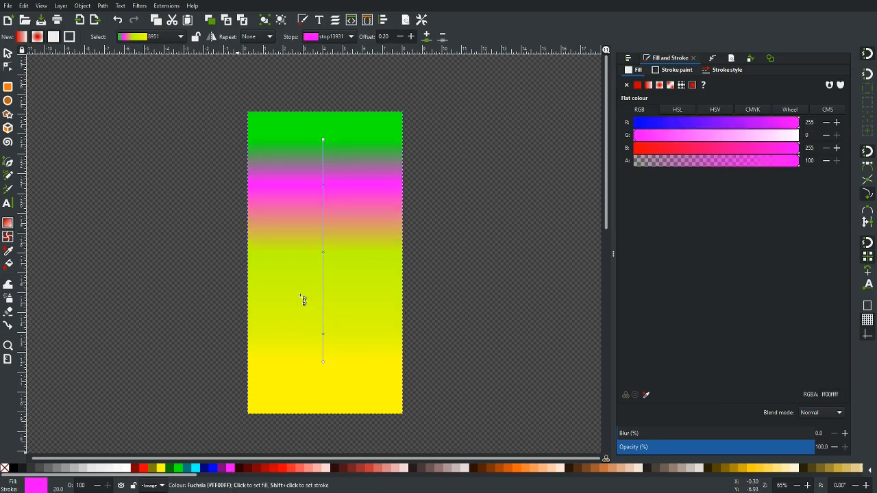
pyautogui.click(325, 252)
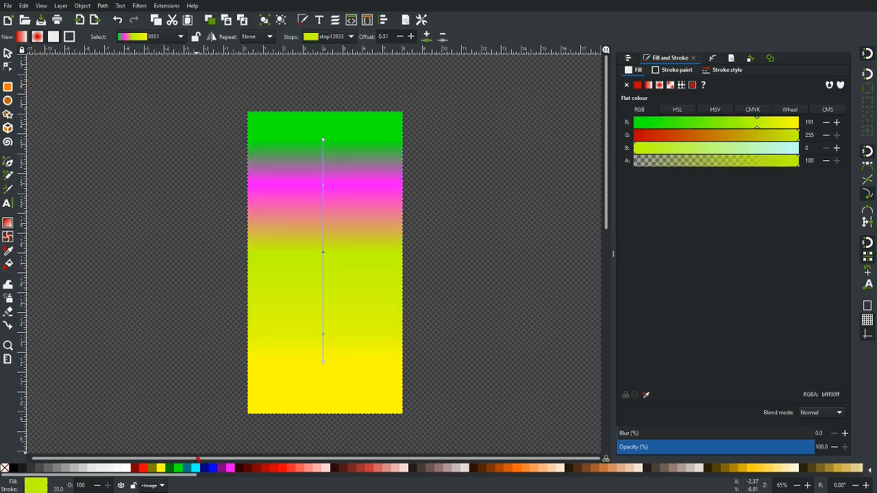
pyautogui.click(155, 470)
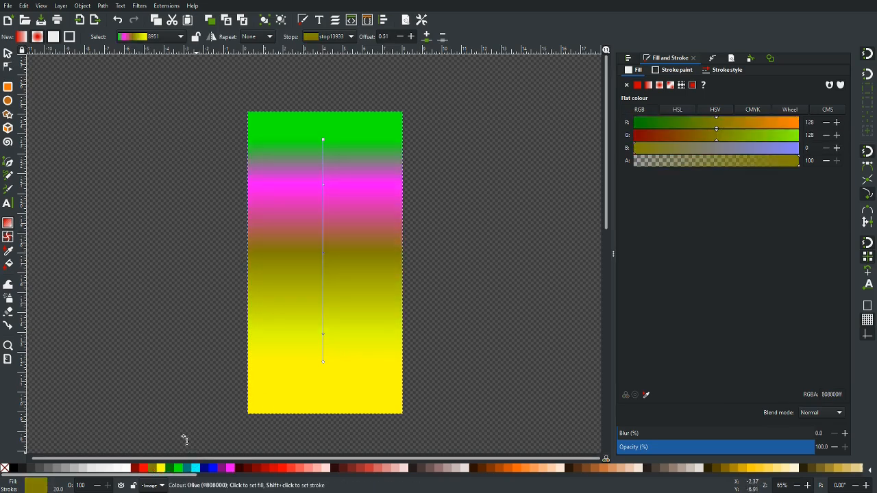
pyautogui.click(323, 334)
pyautogui.click(144, 468)
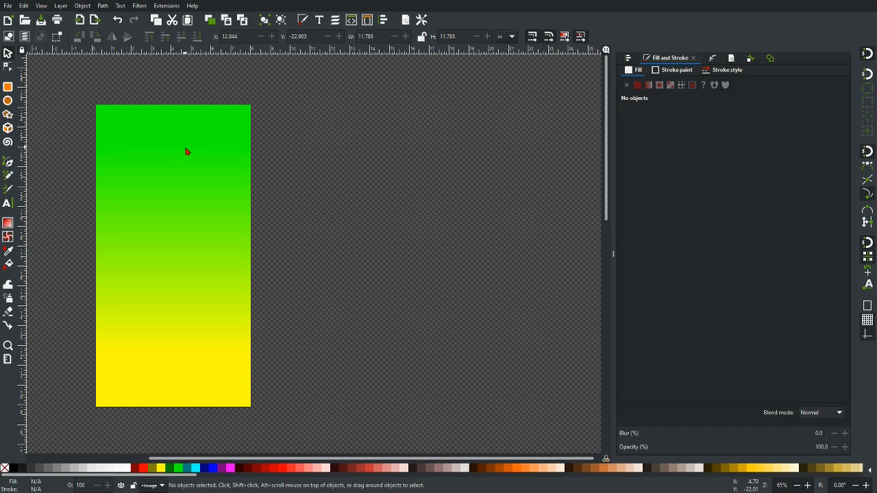
# Draw a white circle with a radius of about 5.95 in beside the gradient rectangle
pyautogui.press('e')
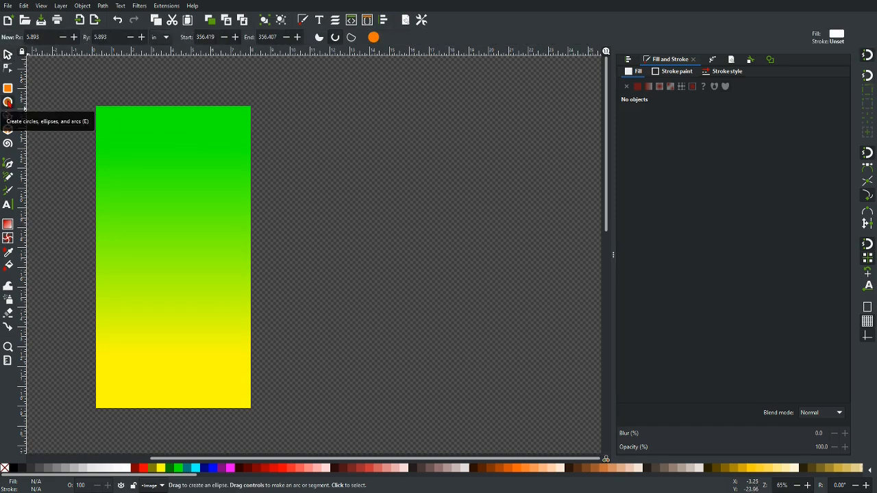
pyautogui.moveTo(334, 163); pyautogui.dragTo(532, 360)
pyautogui.moveTo(576, 400); pyautogui.dragTo(575, 400)
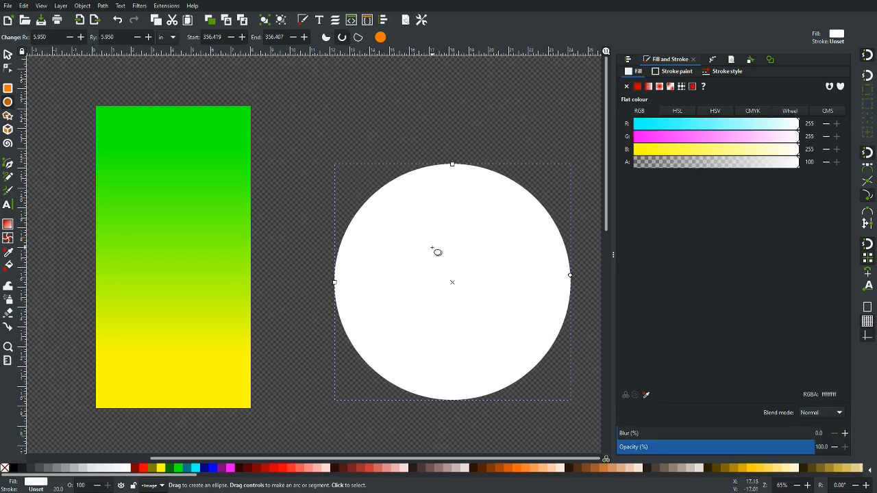
# Apply a radial gradient to the circle, running from its centre up to its upper edge
pyautogui.press('g')
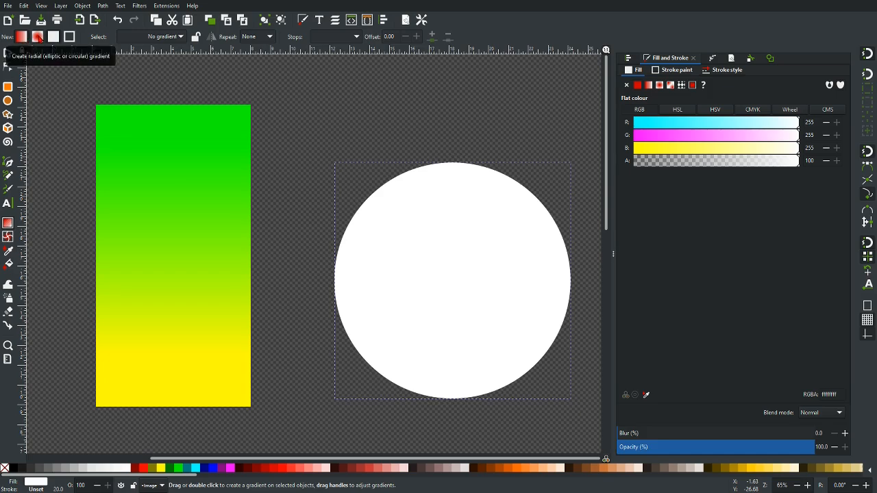
pyautogui.click(39, 38)
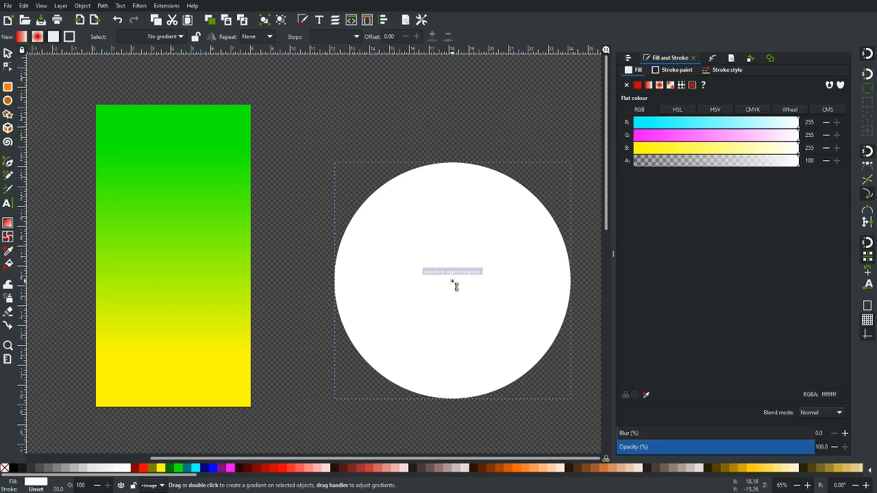
pyautogui.moveTo(452, 281); pyautogui.dragTo(452, 163)
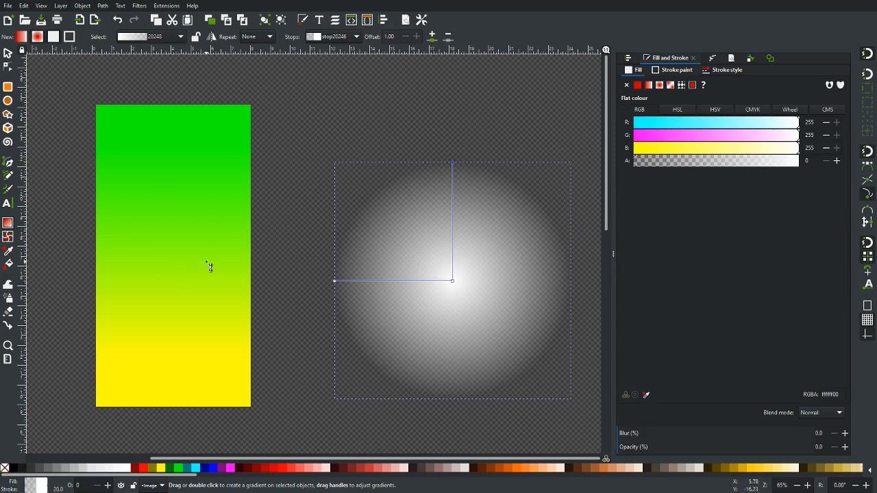
# Colour the circle's radial gradient green (00FF00) at the centre and yellow (FFFF00) at the outer edge
pyautogui.click(457, 286)
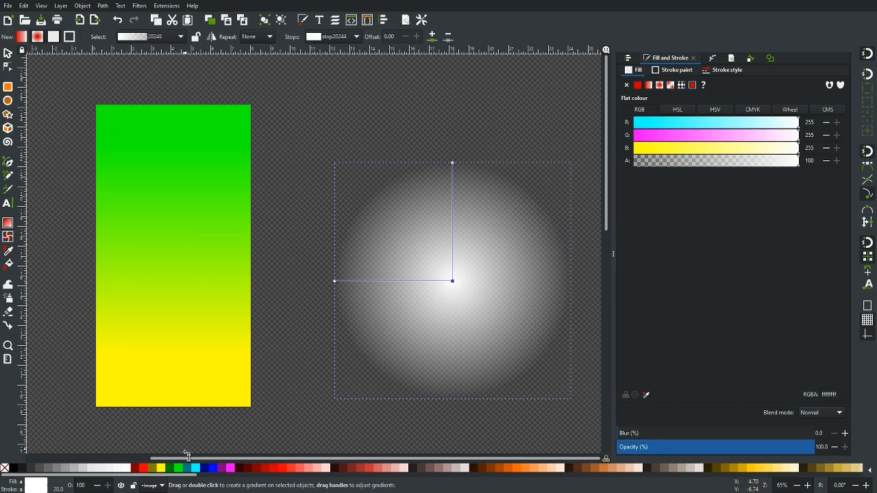
pyautogui.click(179, 472)
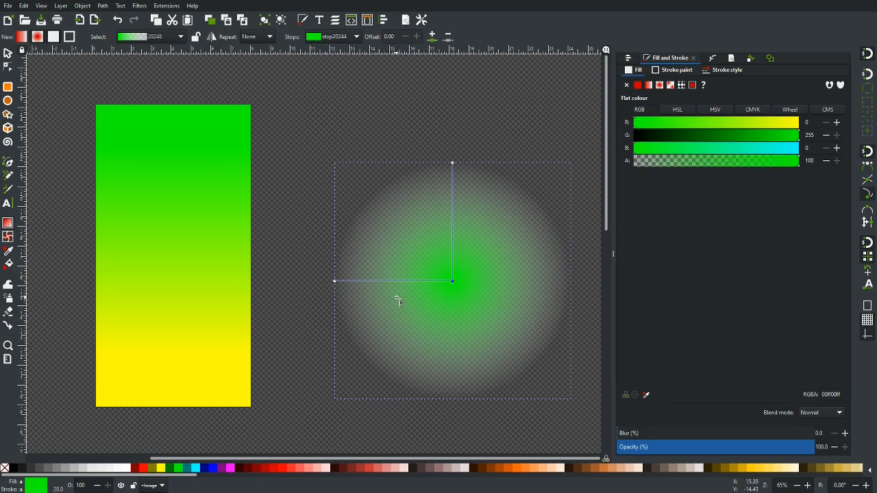
pyautogui.click(452, 164)
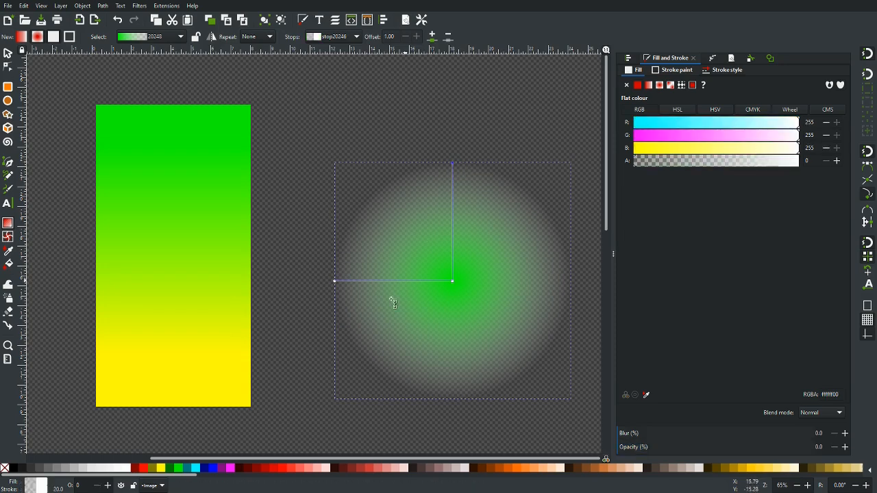
pyautogui.click(161, 468)
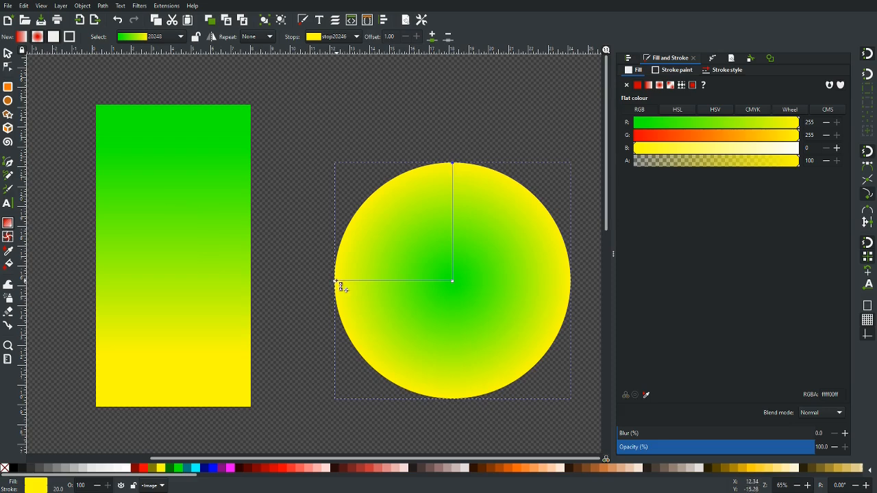
# Flatten the circle's radial gradient into a narrow horizontal ellipse and stretch it back to the circle's full radius
pyautogui.moveTo(455, 167); pyautogui.dragTo(455, 257)
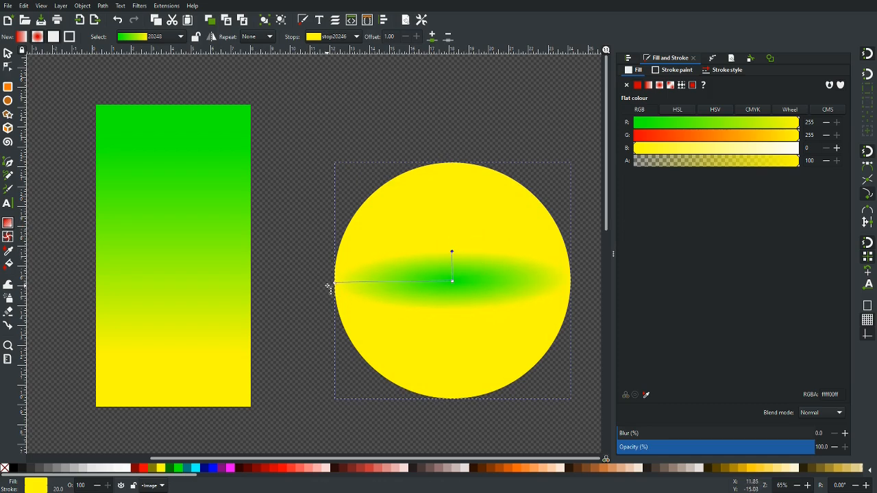
pyautogui.moveTo(338, 289)
pyautogui.mouseDown()
pyautogui.moveTo(427, 286)
pyautogui.moveTo(337, 287)
pyautogui.mouseUp()
pyautogui.moveTo(452, 252); pyautogui.dragTo(454, 164)
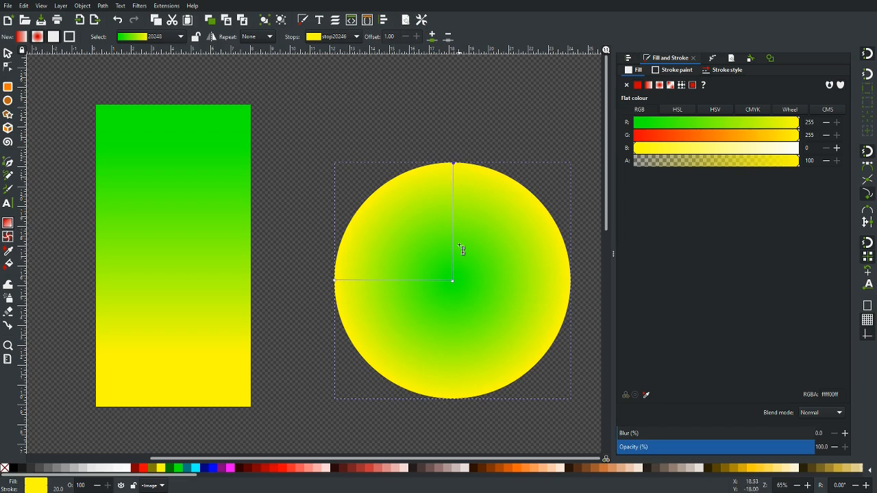
# Insert a stop at offset 0.50 between the centre and edge of the circle's gradient and colour it cyan (00FFFF)
pyautogui.click(454, 282)
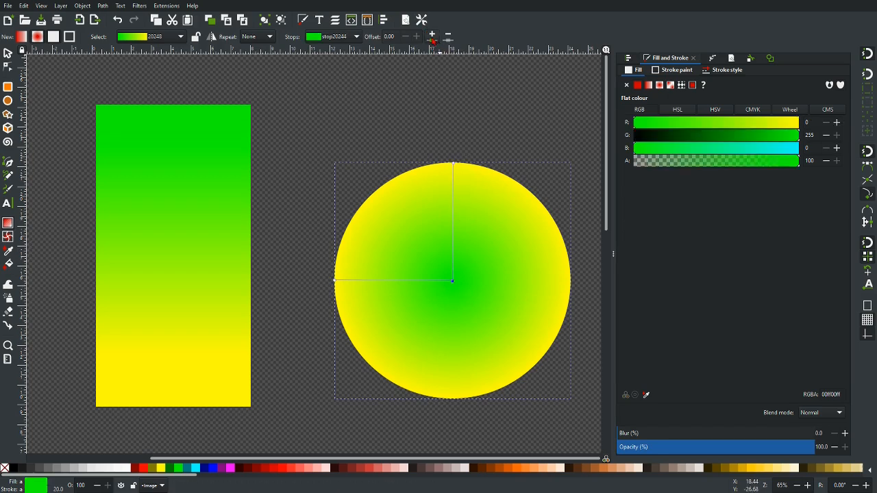
pyautogui.click(432, 36)
pyautogui.click(454, 224)
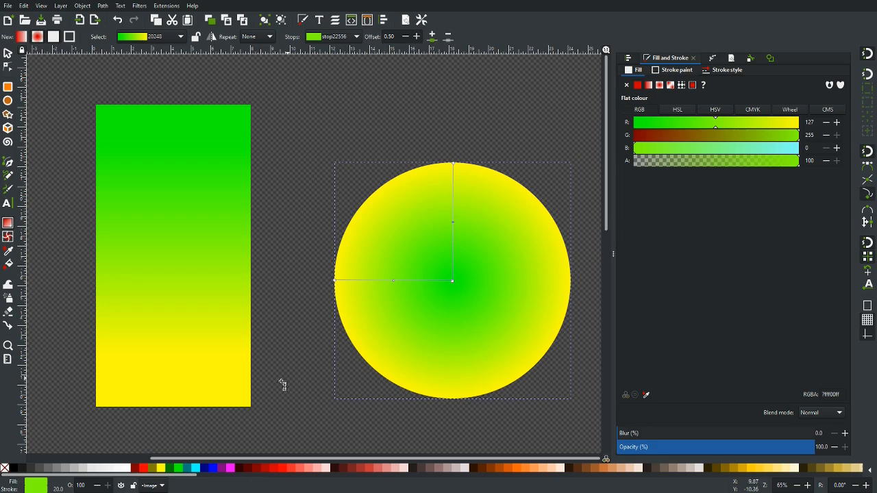
pyautogui.click(195, 467)
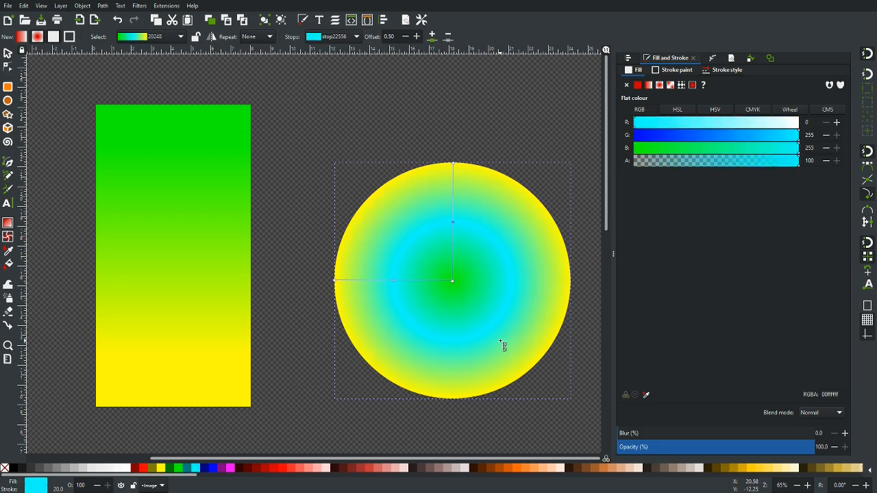
# Move the cyan stop to offset 0.52 and shift the radial gradient's centre to near the circle's upper-left edge
pyautogui.moveTo(455, 223)
pyautogui.mouseDown()
pyautogui.moveTo(452, 187)
pyautogui.moveTo(452, 220)
pyautogui.mouseUp()
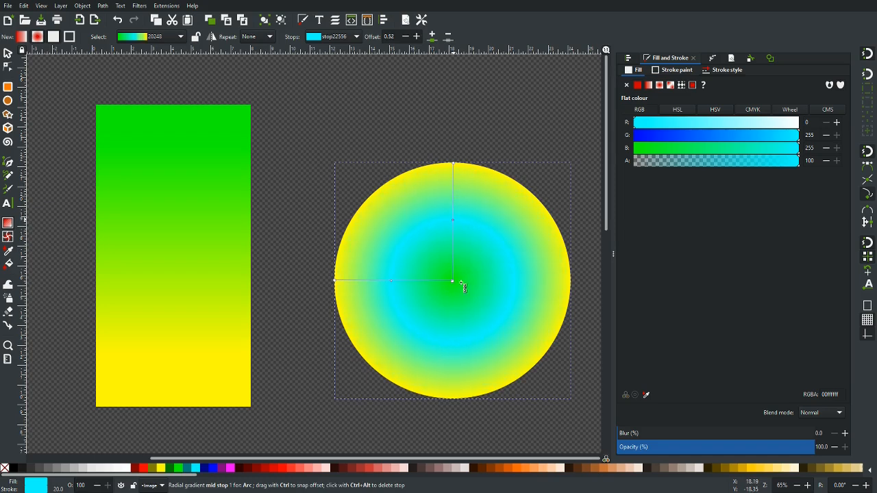
pyautogui.moveTo(452, 281); pyautogui.dragTo(393, 237)
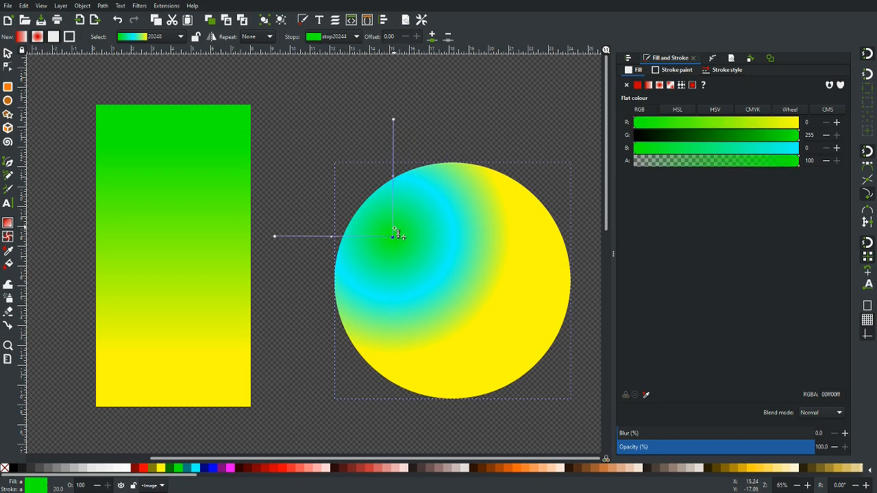
pyautogui.moveTo(395, 120); pyautogui.dragTo(531, 306)
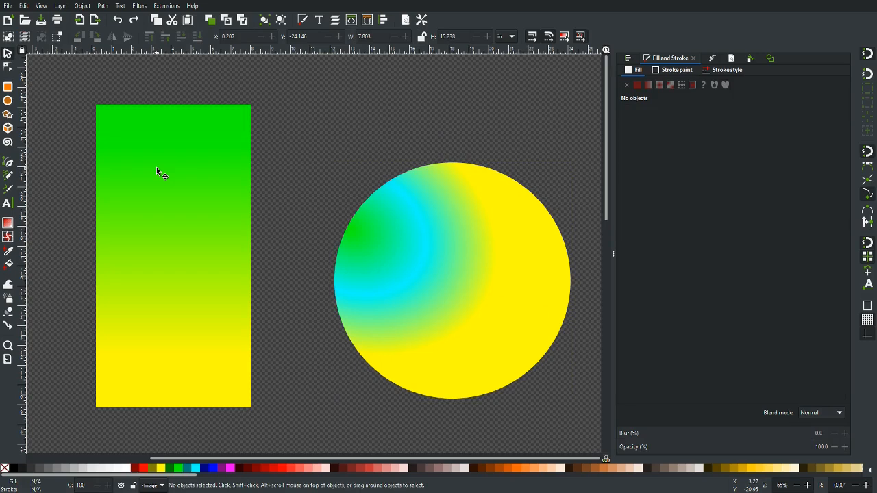
# Give the gradient-filled rectangle a red stroke
pyautogui.click(158, 171)
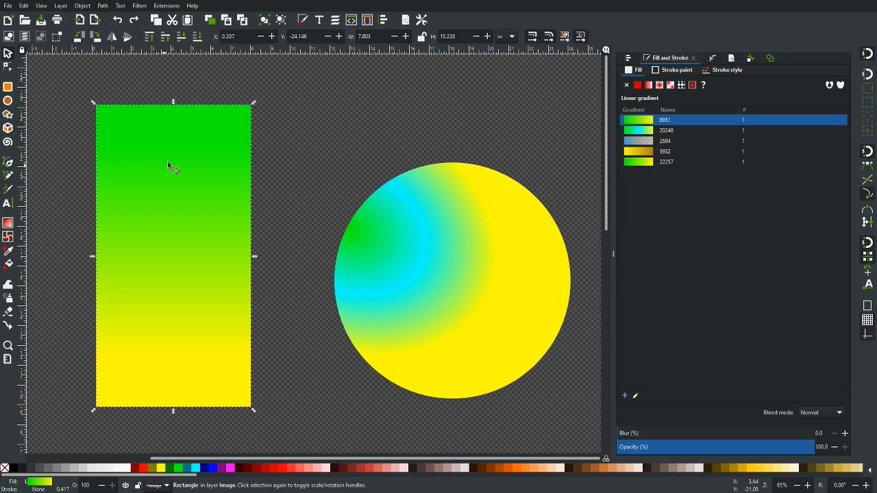
pyautogui.press('shift')
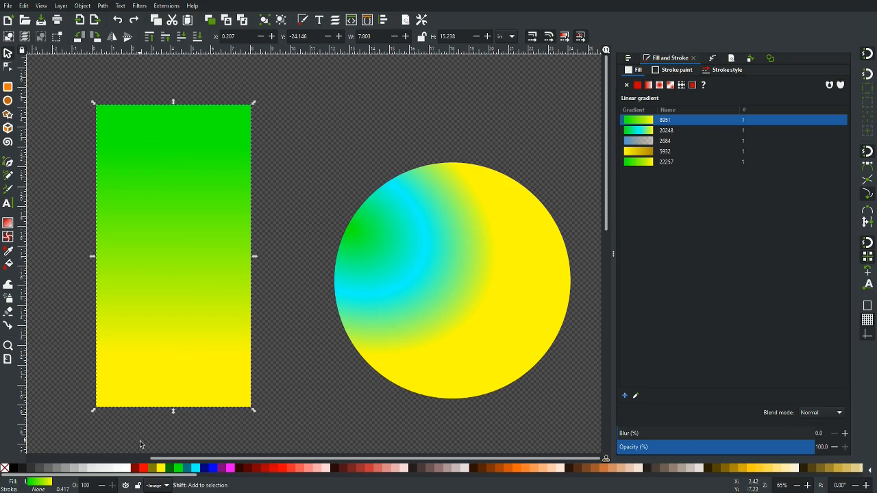
pyautogui.keyDown('shift'); pyautogui.click(143, 468); pyautogui.keyUp('shift')
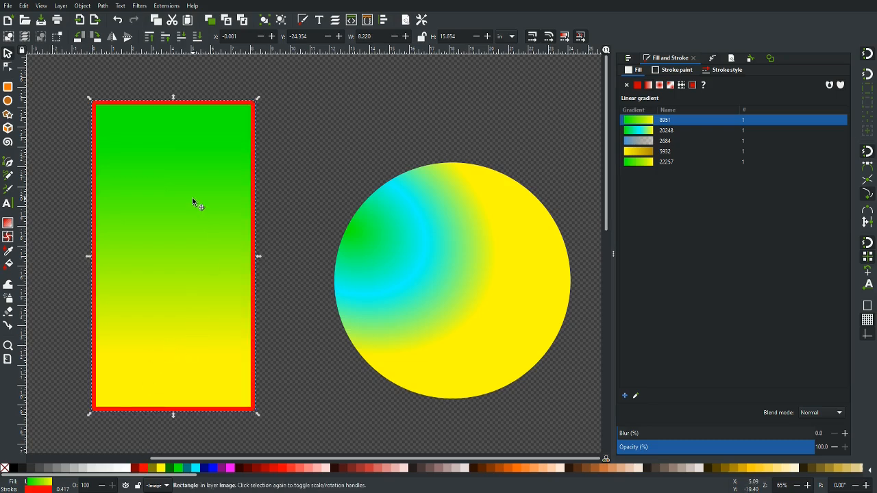
# Apply a vertical linear gradient to the rectangle's stroke, starting above its upper edge and blending from red to cyan (00FFFF)
pyautogui.press('g')
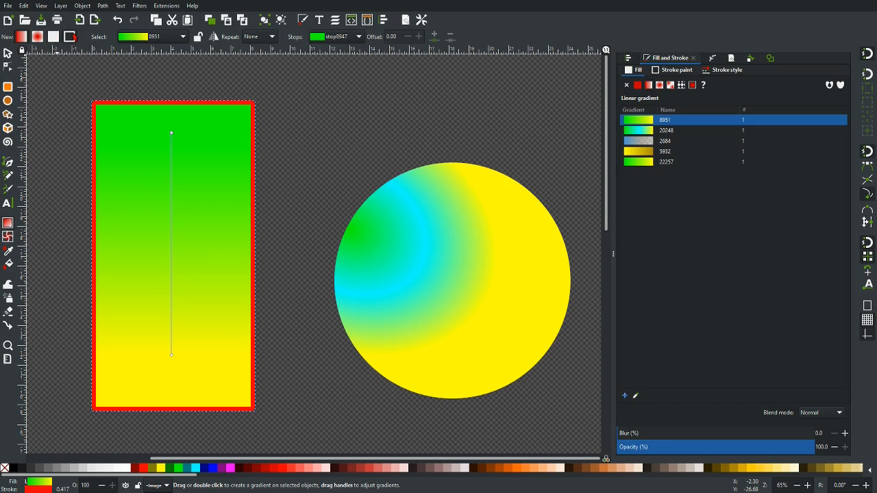
pyautogui.moveTo(210, 83); pyautogui.dragTo(215, 108)
pyautogui.moveTo(216, 141); pyautogui.dragTo(212, 319)
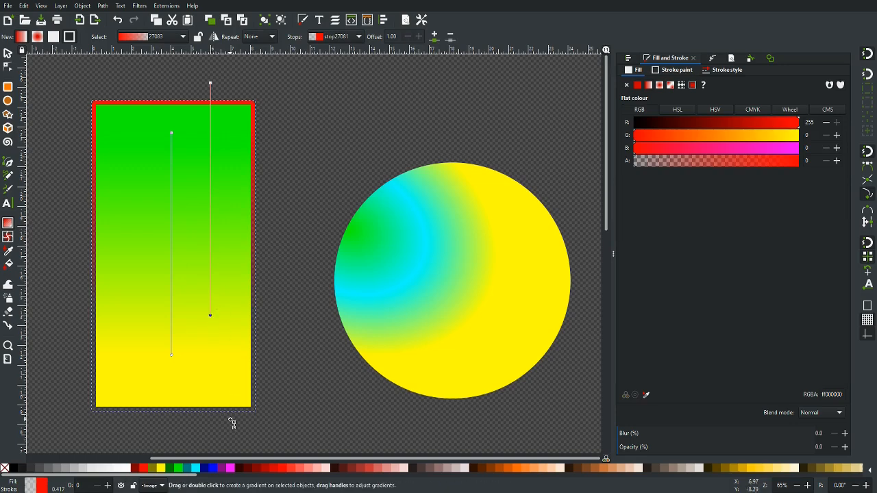
pyautogui.click(197, 468)
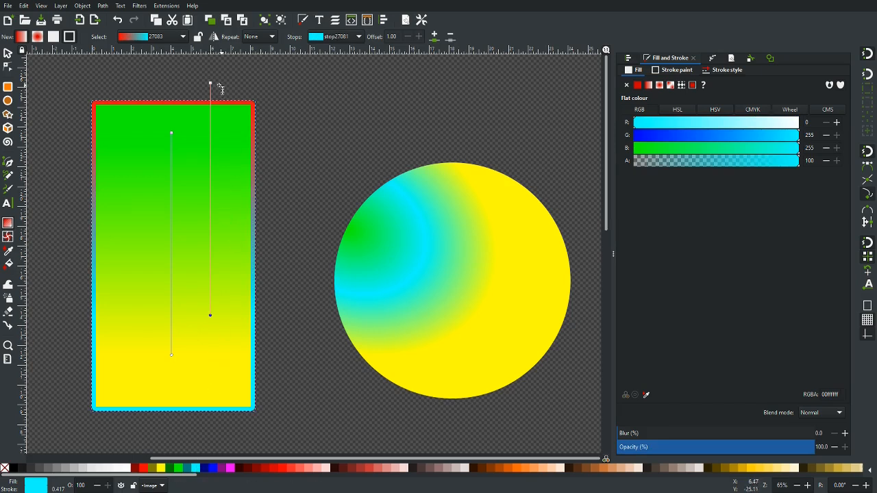
pyautogui.moveTo(211, 84)
pyautogui.mouseDown()
pyautogui.moveTo(210, 281)
pyautogui.moveTo(226, 169)
pyautogui.mouseUp()
pyautogui.moveTo(221, 129); pyautogui.dragTo(209, 78)
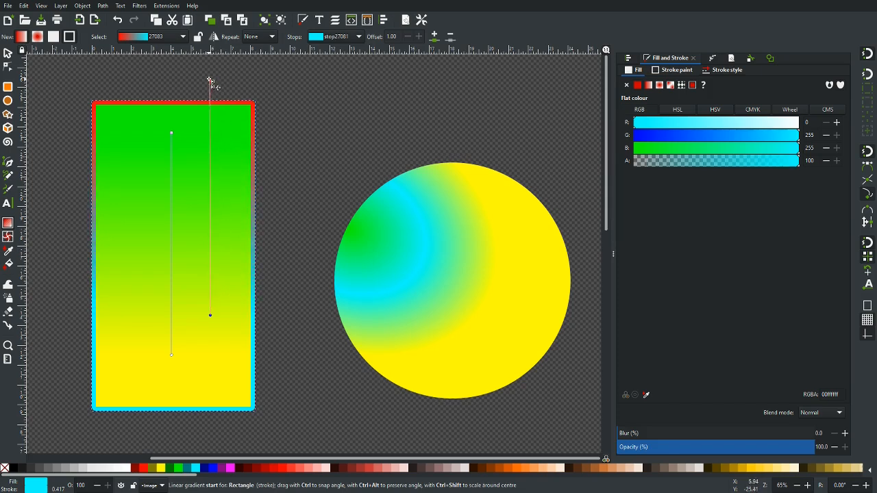
pyautogui.press('s')
pyautogui.press('Escape')
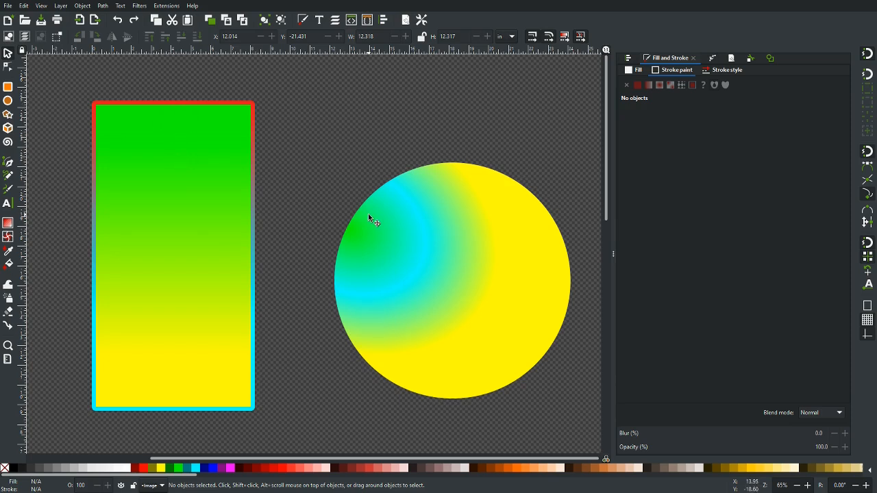
# Apply the existing red-to-cyan gradient 27083 to the circle's stroke as a linear gradient
pyautogui.click(460, 268)
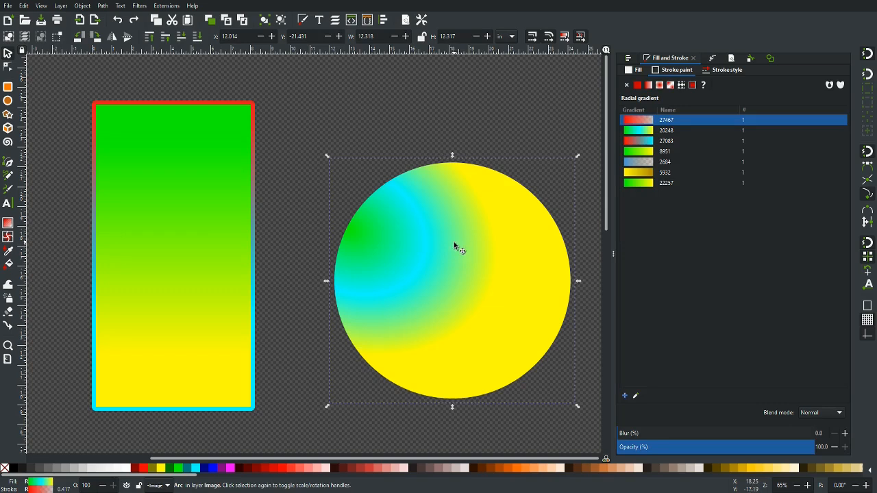
pyautogui.keyDown('shift'); pyautogui.click(143, 468); pyautogui.keyUp('shift')
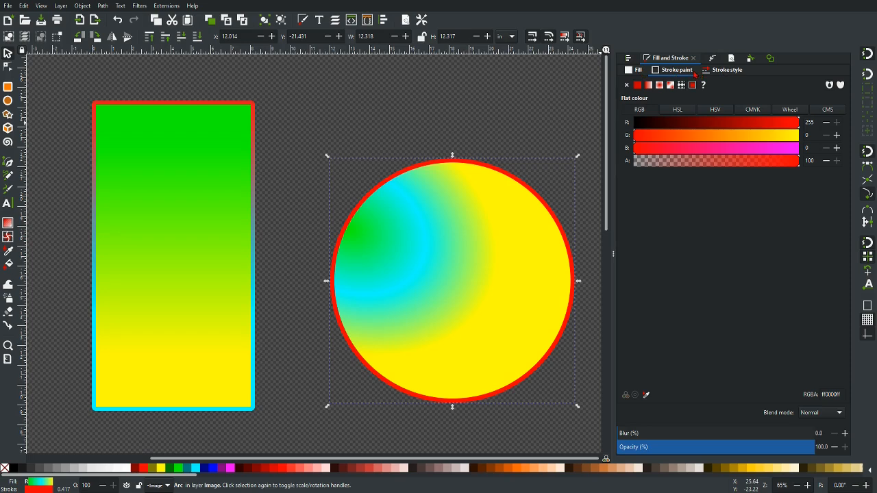
pyautogui.click(649, 86)
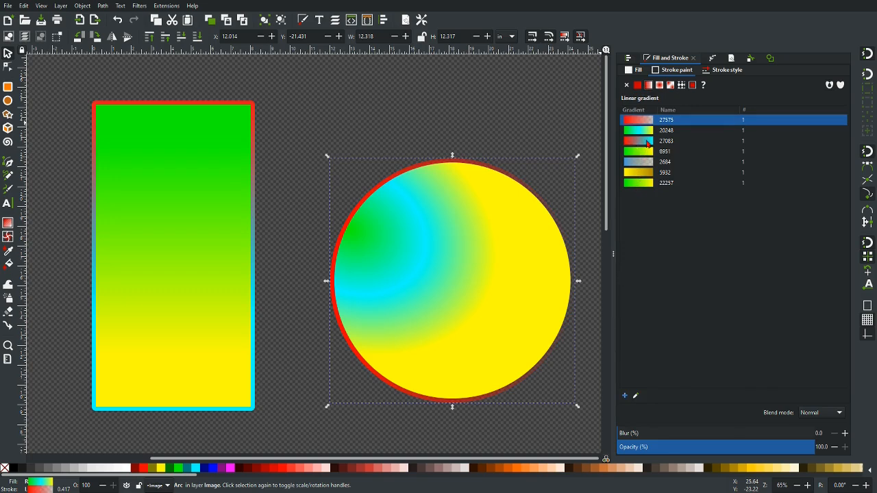
pyautogui.click(641, 143)
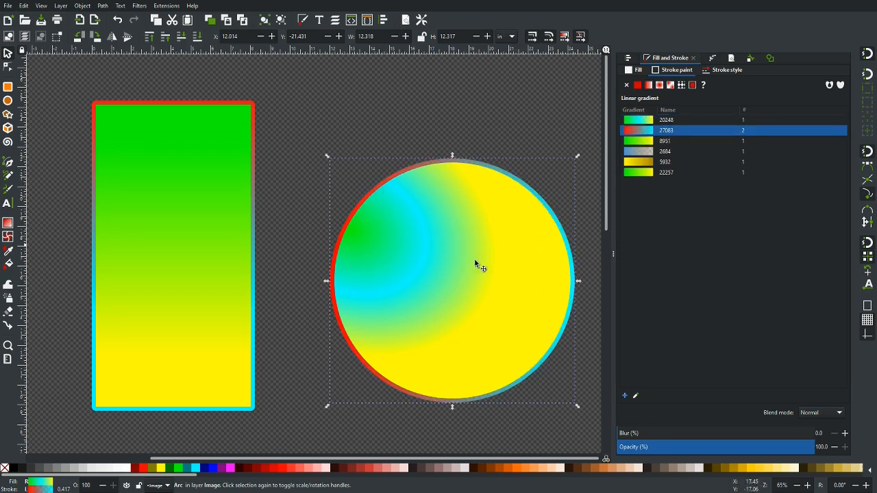
pyautogui.press('Escape')
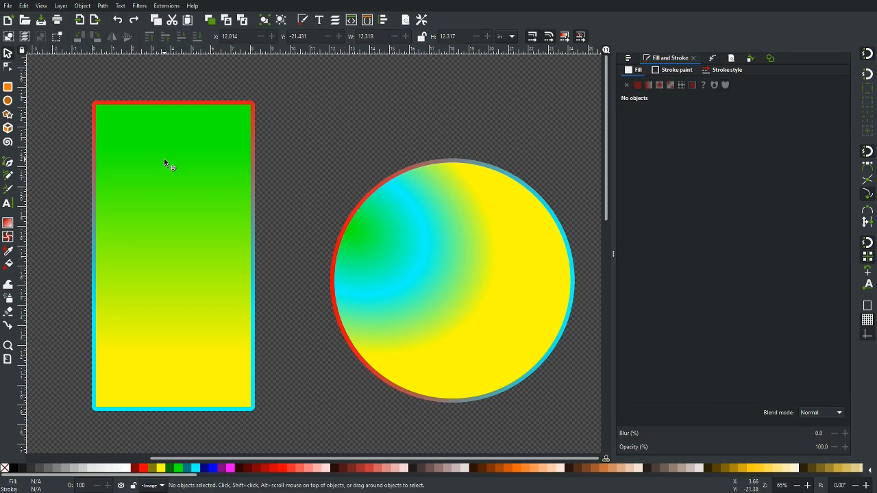
# Change the circle's radial fill to the existing red-to-cyan gradient 27083
pyautogui.click(441, 235)
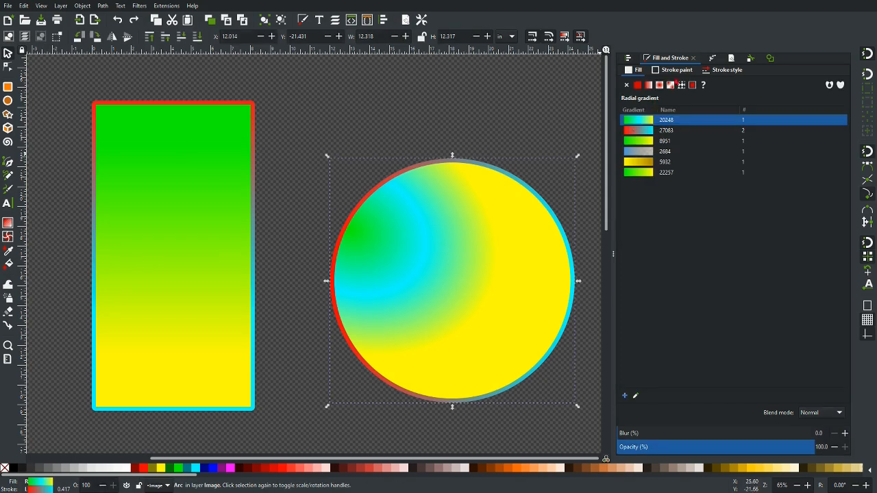
pyautogui.click(686, 71)
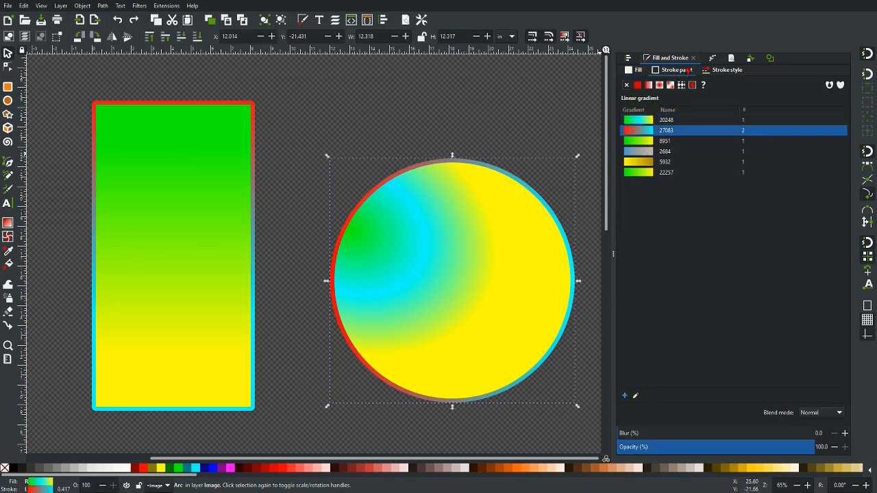
pyautogui.click(636, 71)
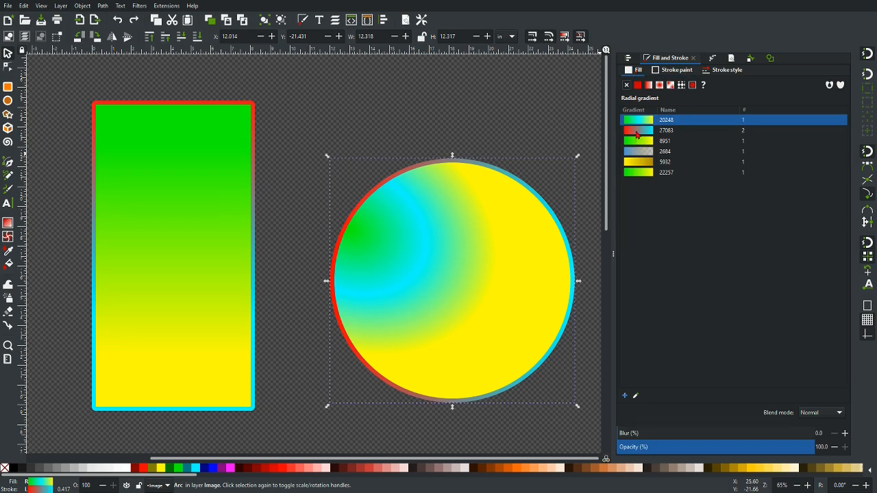
pyautogui.click(636, 133)
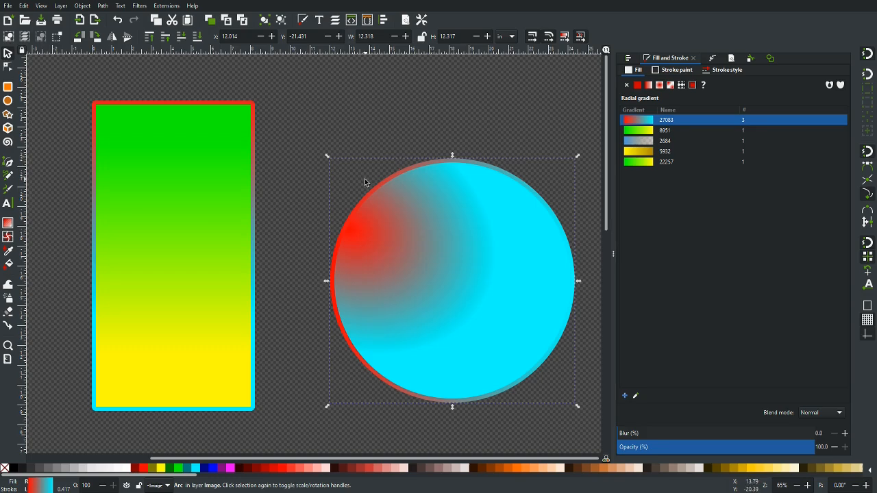
# Examine the lizard artwork on the green-to-yellow gradient background below the two shapes
pyautogui.scroll(-2, 364, 178)
pyautogui.scroll(-3, 364, 182)
pyautogui.scroll(-3, 364, 182)
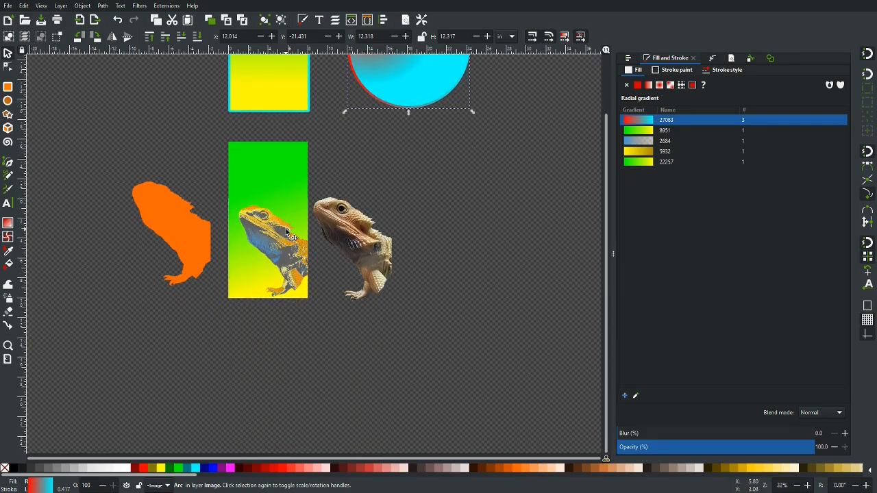
pyautogui.scroll(1, 291, 236)
pyautogui.scroll(1, 291, 237)
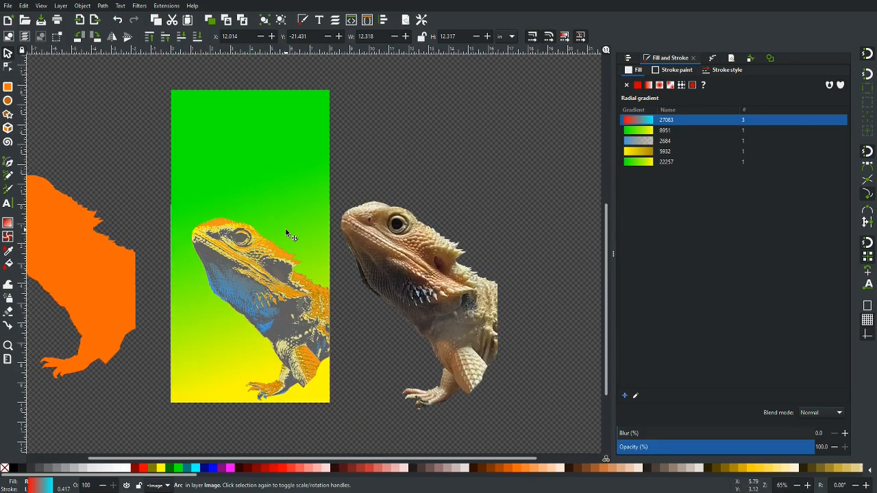